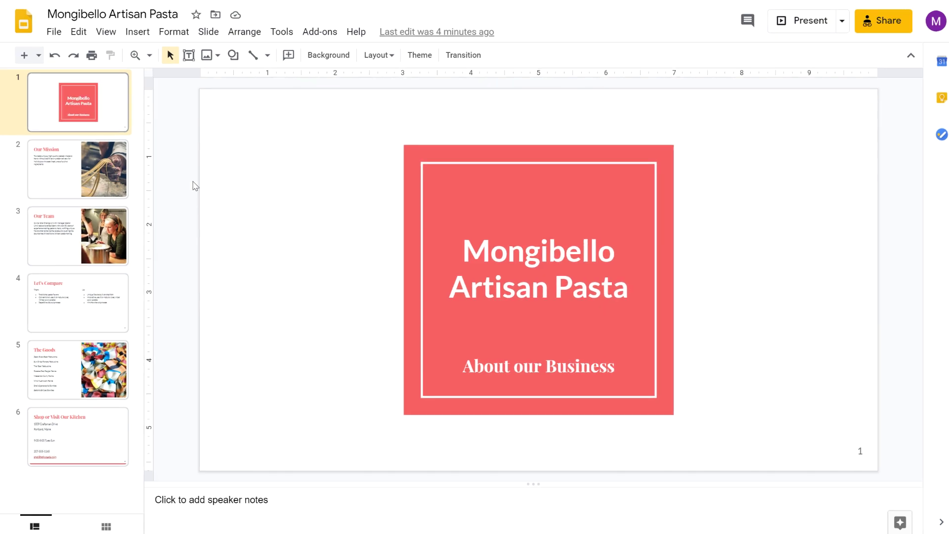
Show slide 2, 'Our Mission', of the Mongibello Artisan Pasta deck
left_click(94, 164)
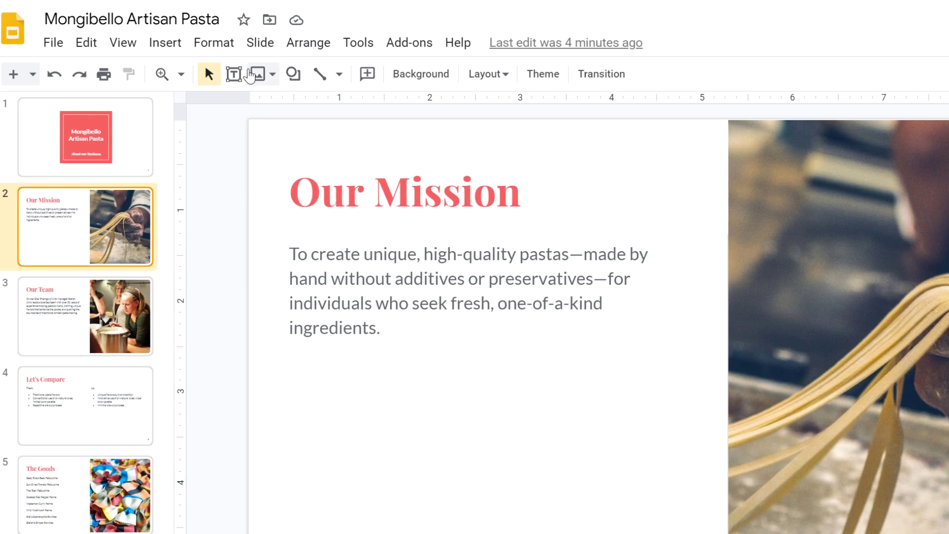
Open the Coral theme's master and layouts editor via Slide > Edit master
left_click(254, 48)
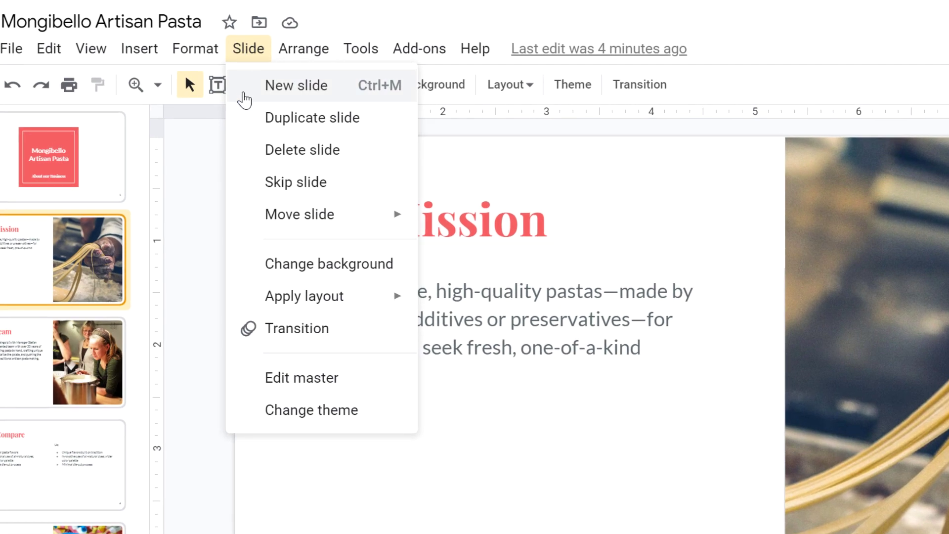
left_click(244, 379)
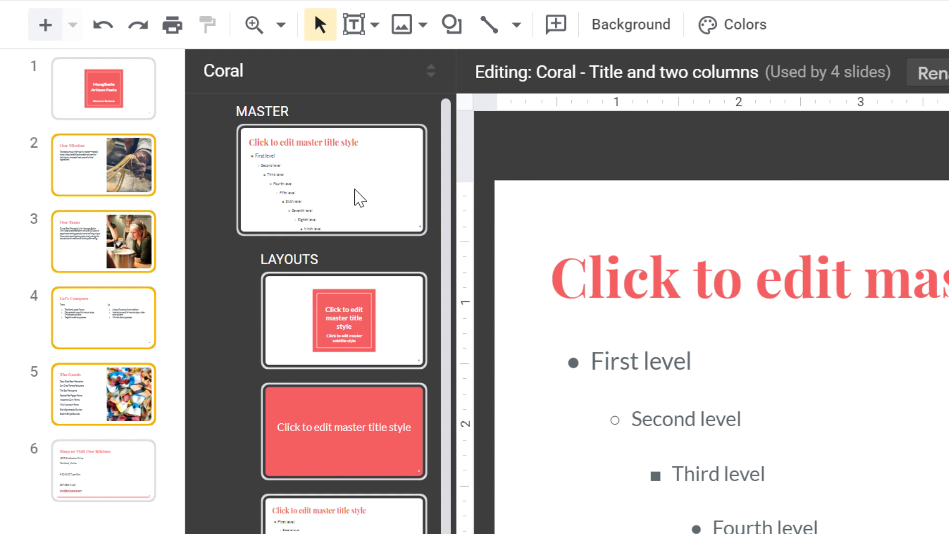
Make the Coral master's title placeholder text italic as well as bold
left_click(366, 199)
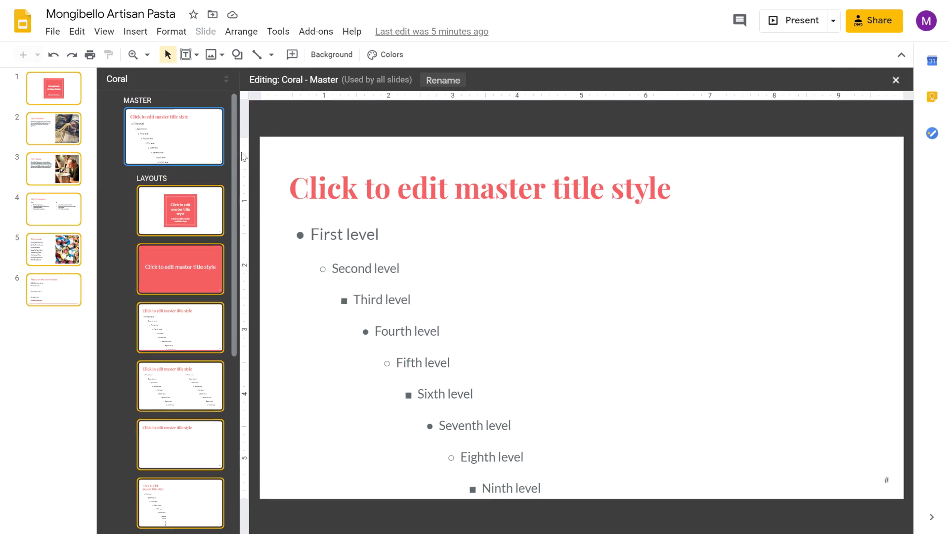
triple_click(335, 187)
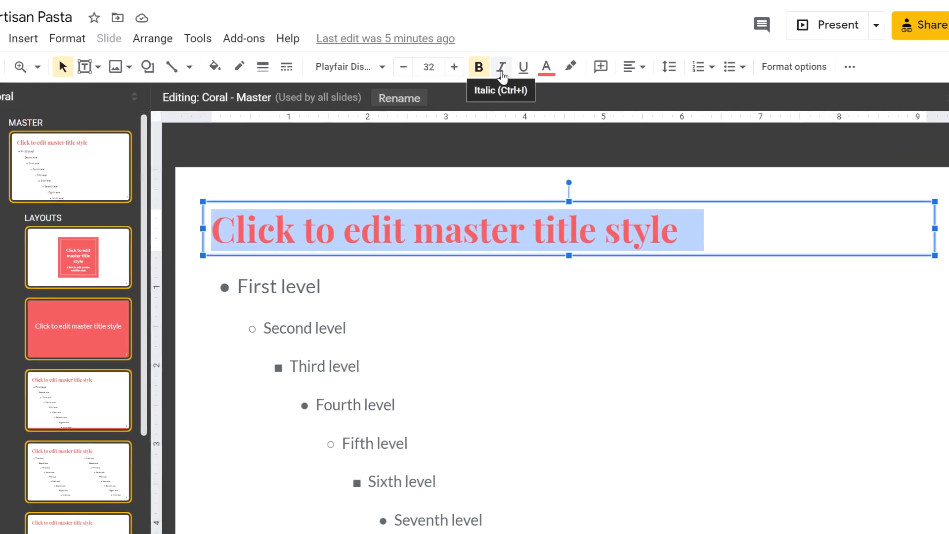
left_click(501, 69)
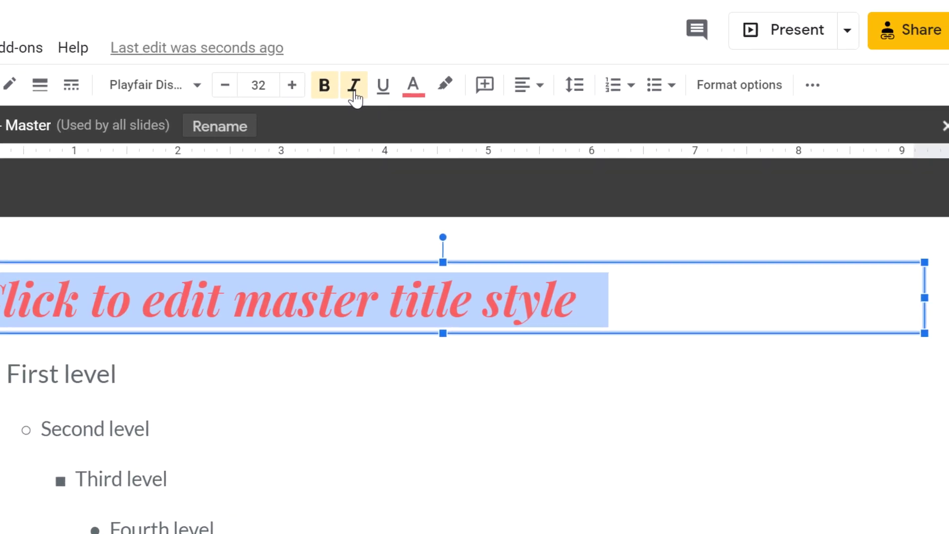
Change the theme's Text and background 1 colour from coral #f55e61 to dark blue #3d85c6
left_click(403, 98)
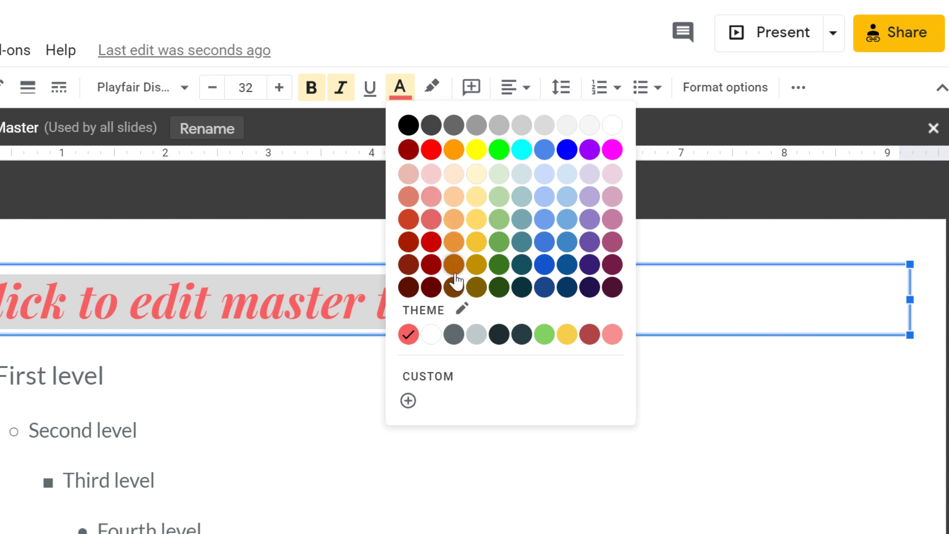
left_click(463, 310)
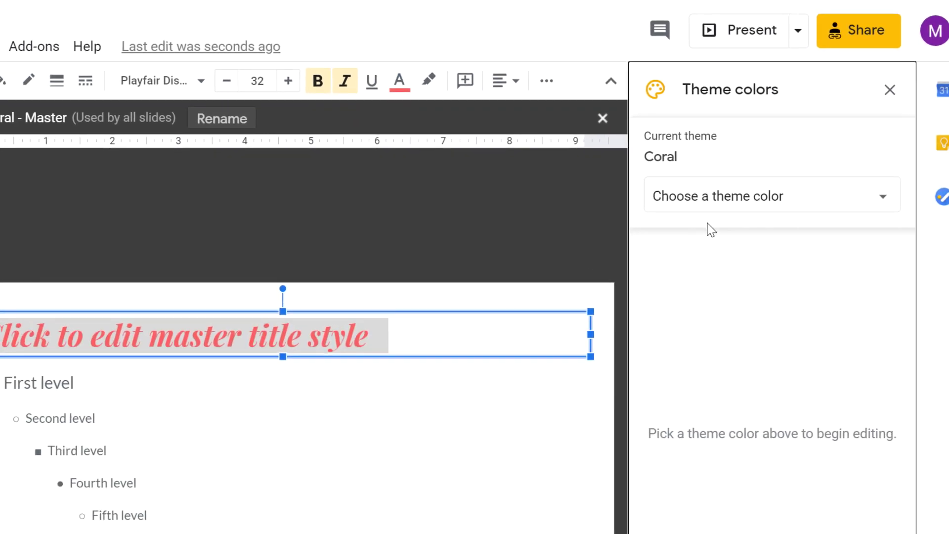
left_click(787, 201)
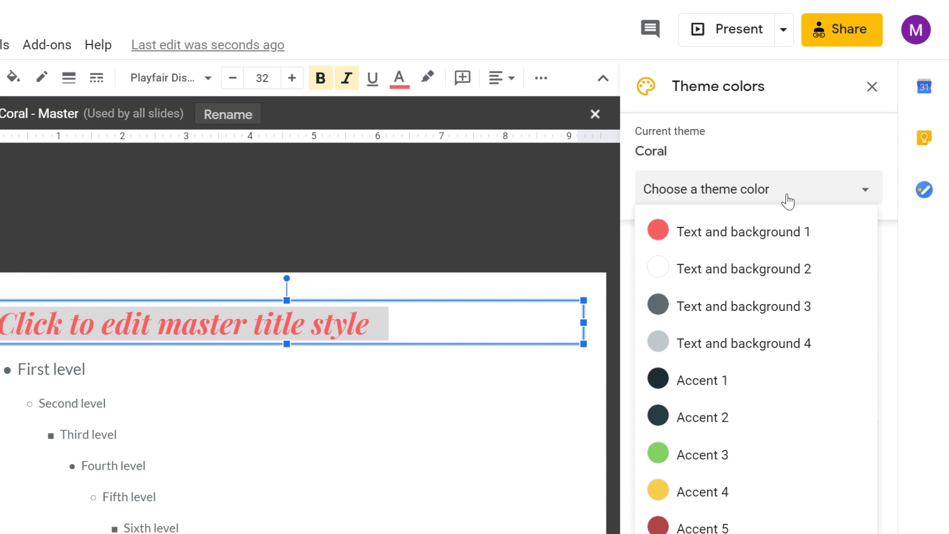
left_click(825, 235)
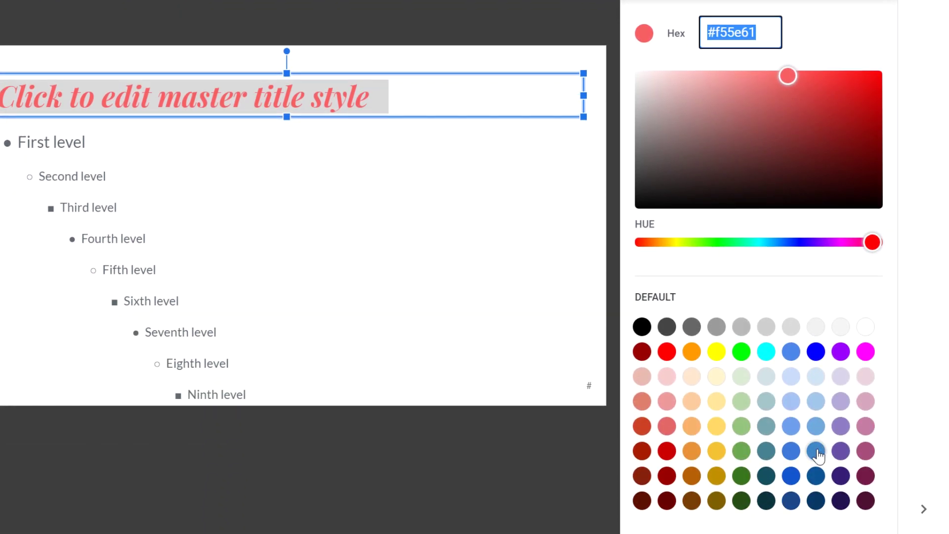
left_click(816, 451)
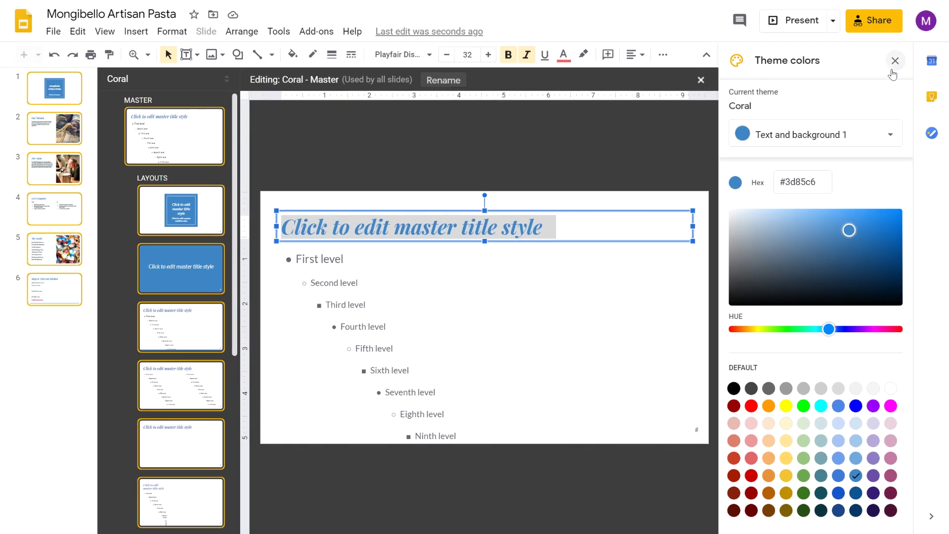
Close the theme colours and master editor, then view the now blue, italic title slide
left_click(894, 63)
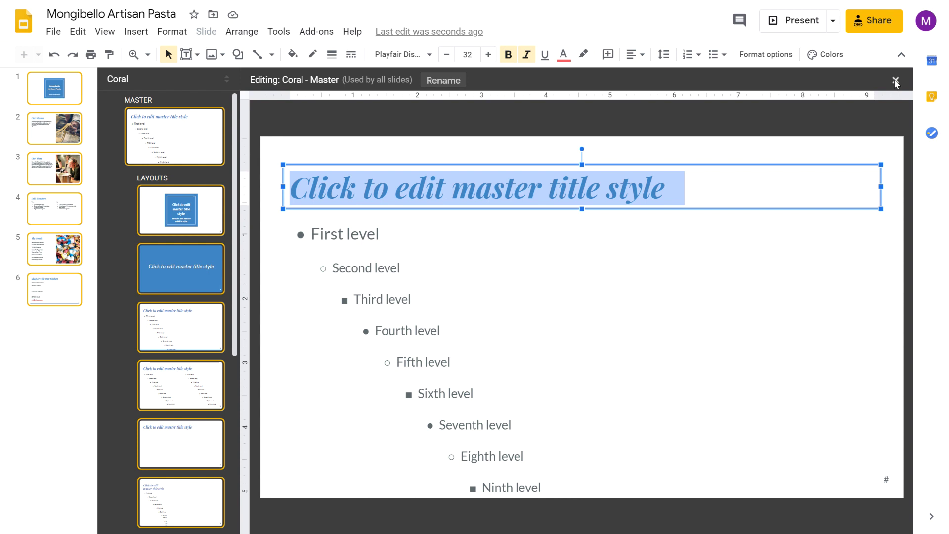
left_click(894, 81)
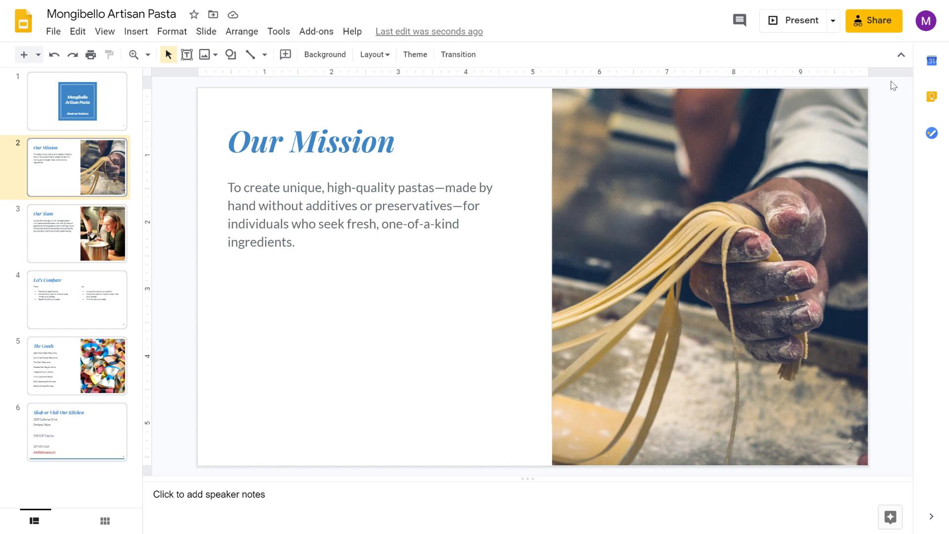
left_click(100, 122)
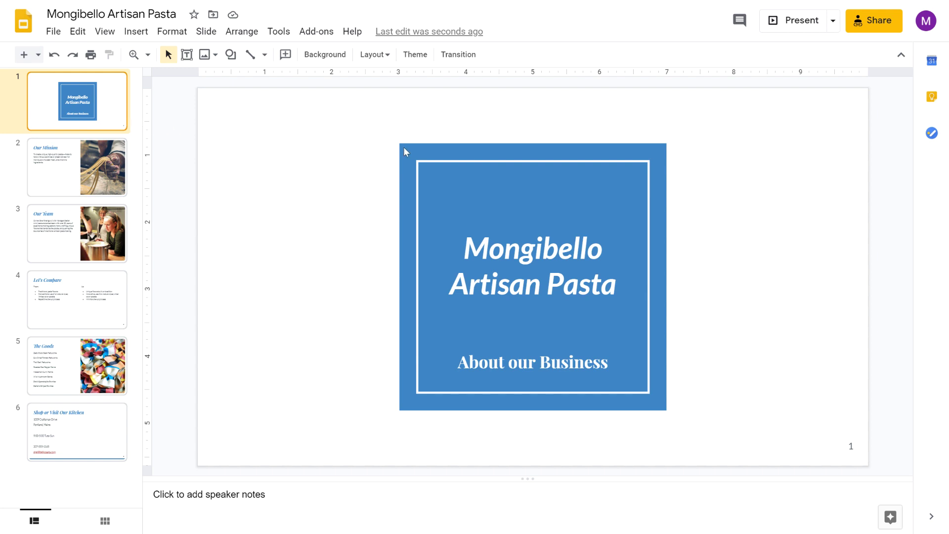
left_click_drag(369, 126, 450, 186)
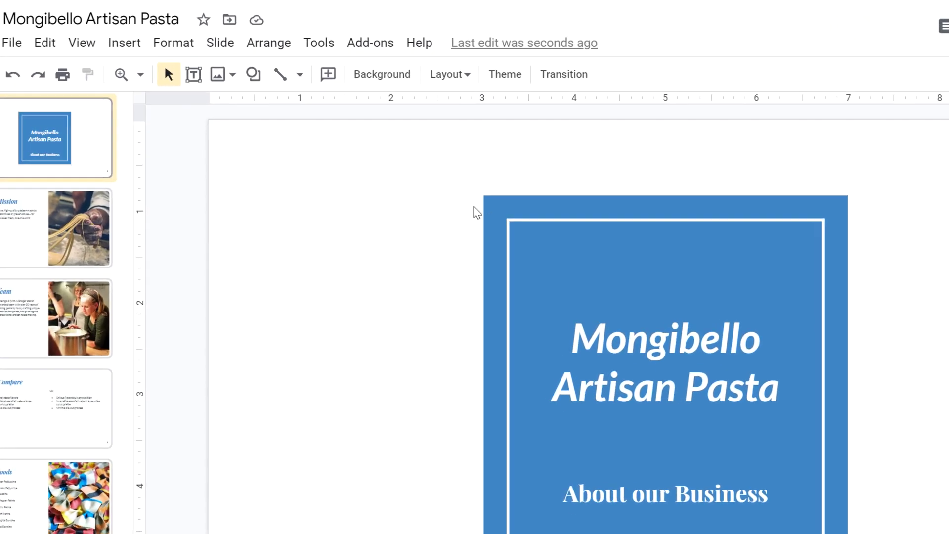
In the Title slide layout, stretch the blue title box almost to the slide edges
left_click(220, 42)
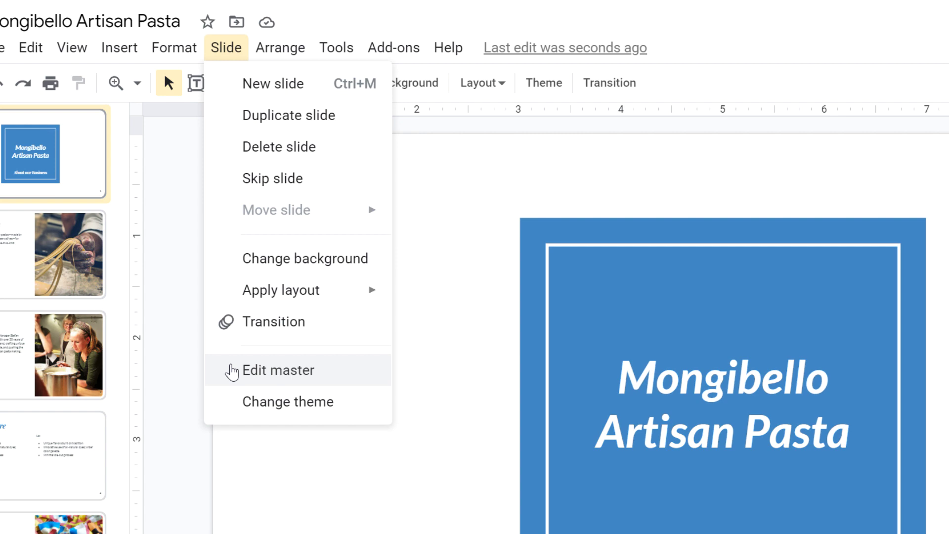
left_click(233, 370)
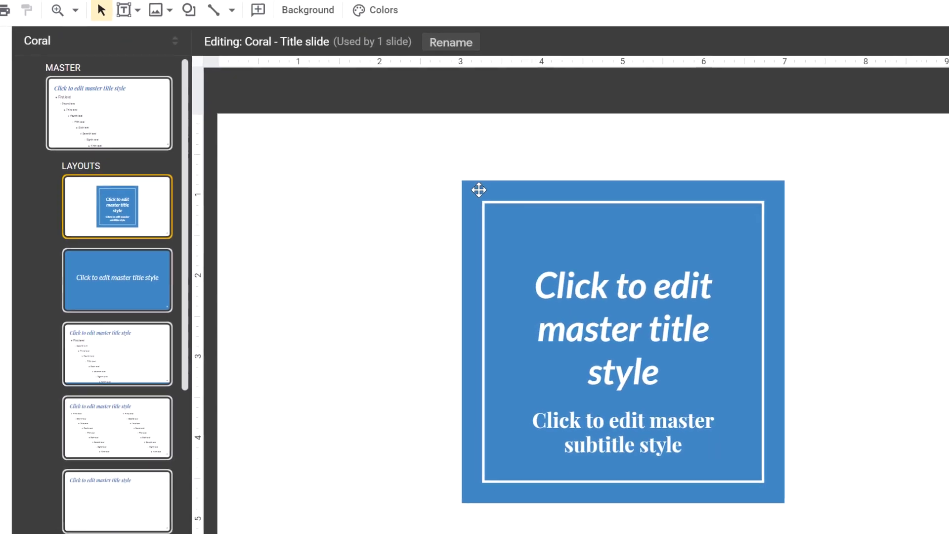
left_click(578, 267)
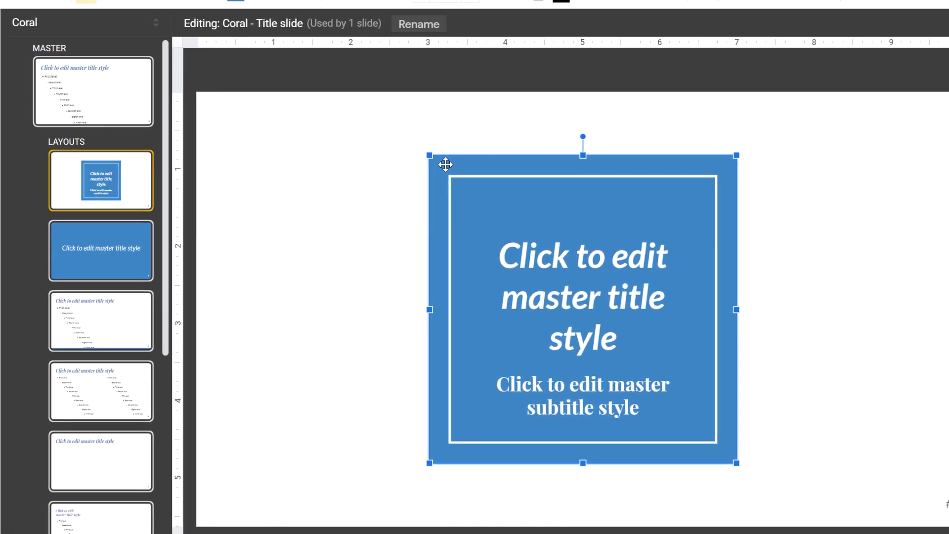
left_click_drag(415, 143, 239, 115)
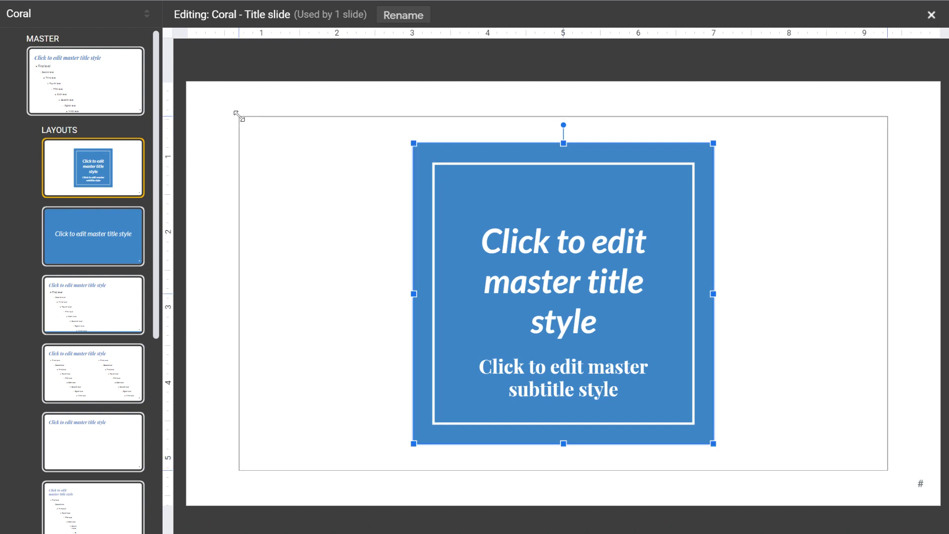
left_click_drag(239, 116, 239, 116)
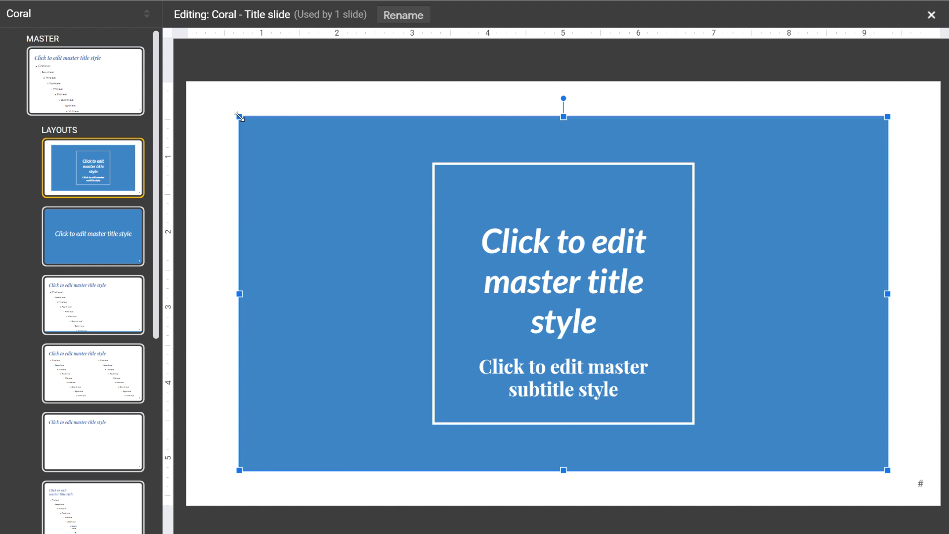
Widen the inner white-framed title box to match the enlarged blue box
left_click(435, 170)
left_click_drag(433, 163, 270, 140)
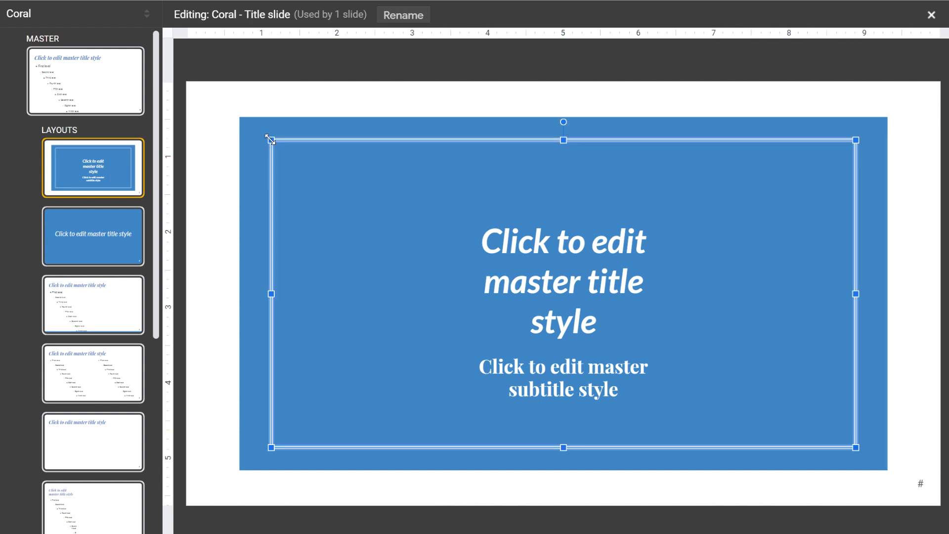
left_click(224, 168)
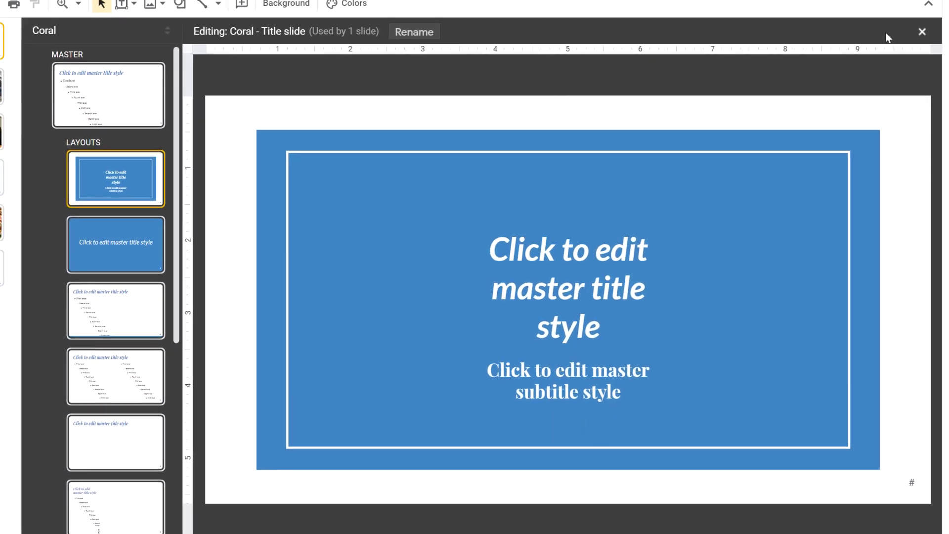
Close the Coral layout editor to return to the deck
left_click(922, 32)
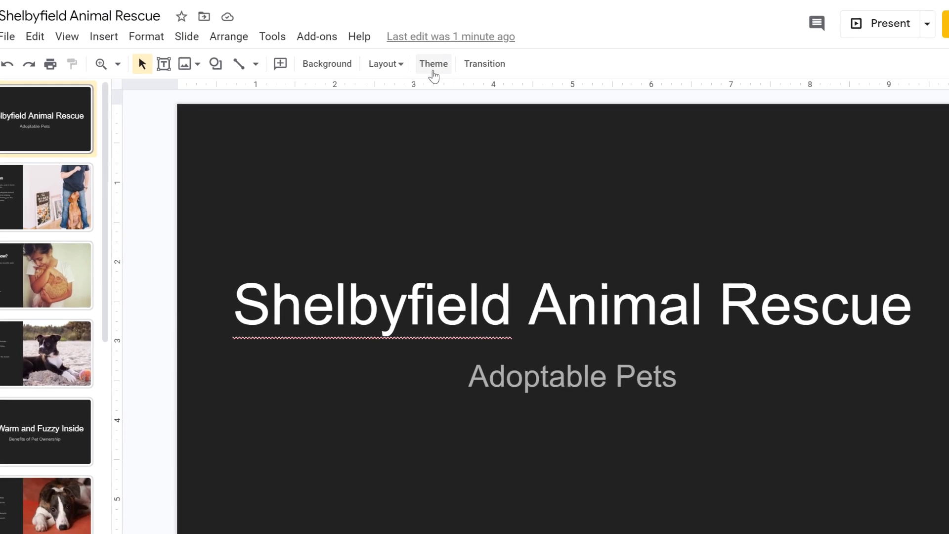
Open the Import theme dialog from the Themes panel
left_click(468, 21)
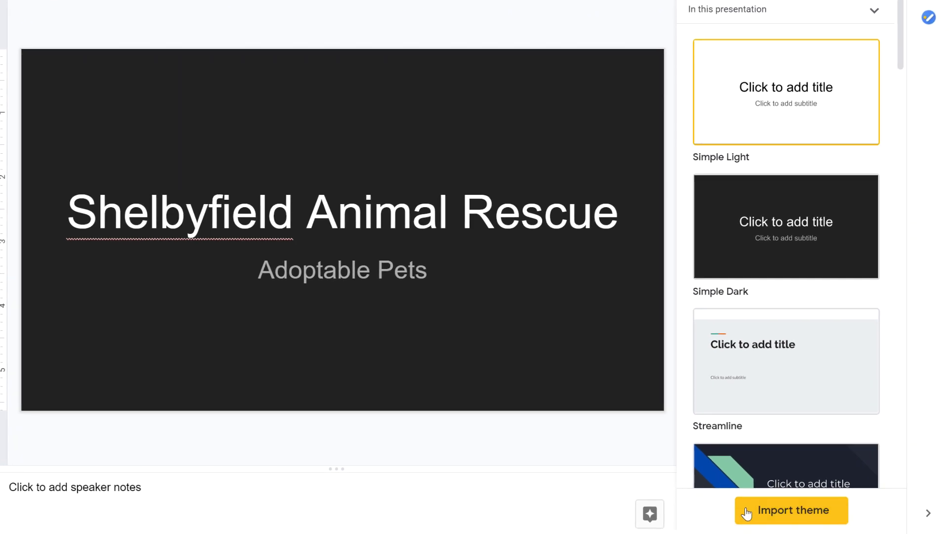
left_click(747, 511)
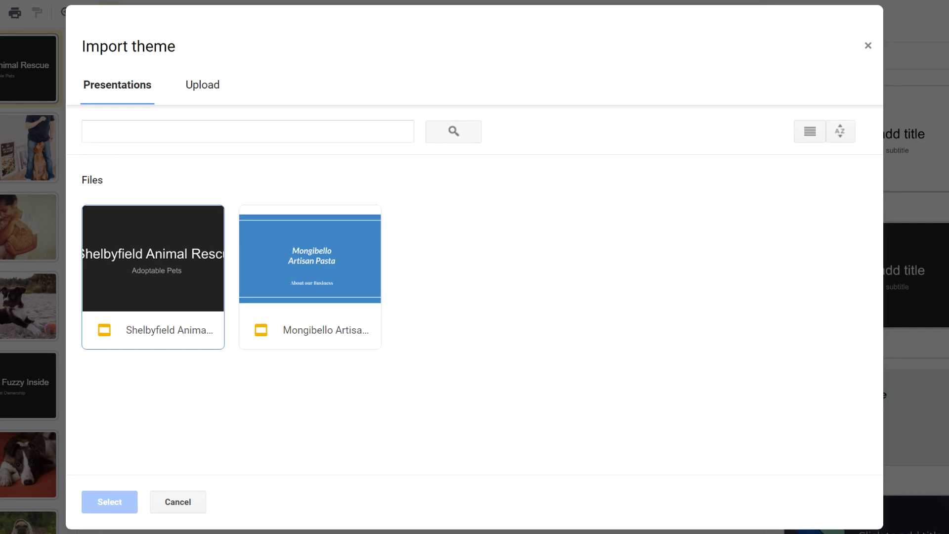
Import the Coral theme from Mongibello Artisan Pasta into the Shelbyfield Animal Rescue deck
left_click(345, 286)
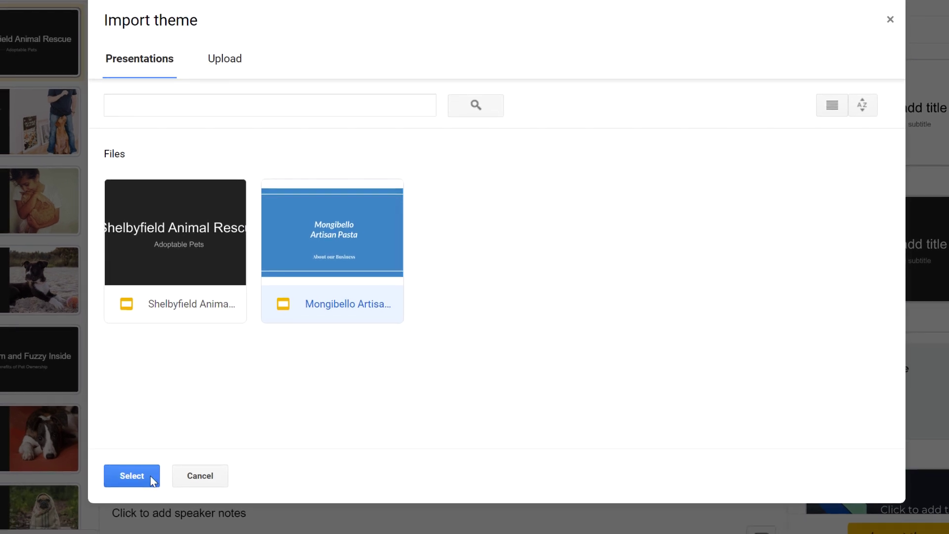
left_click(128, 501)
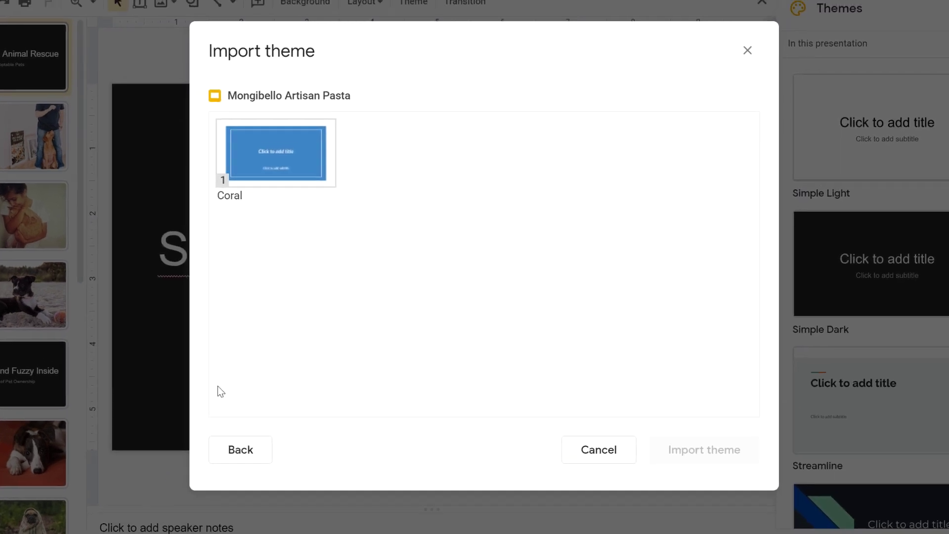
left_click(285, 182)
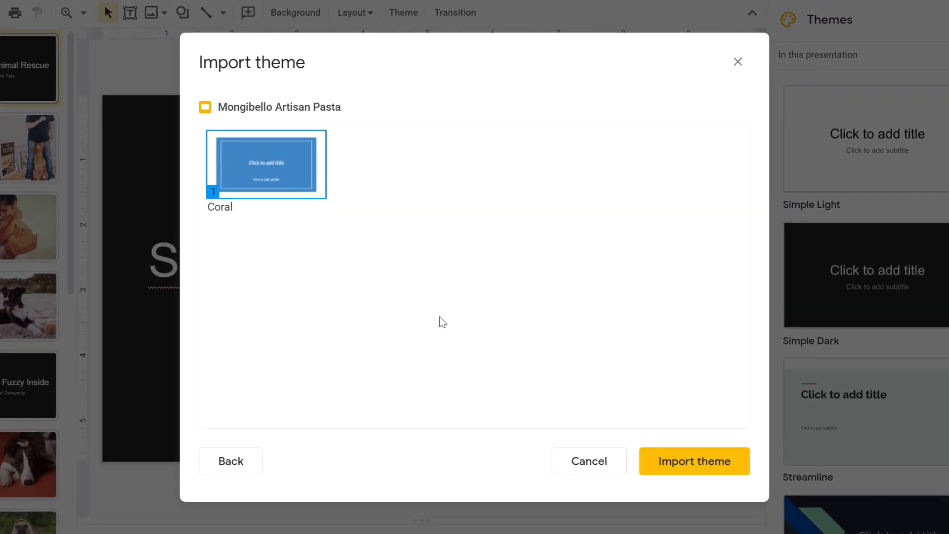
left_click(653, 462)
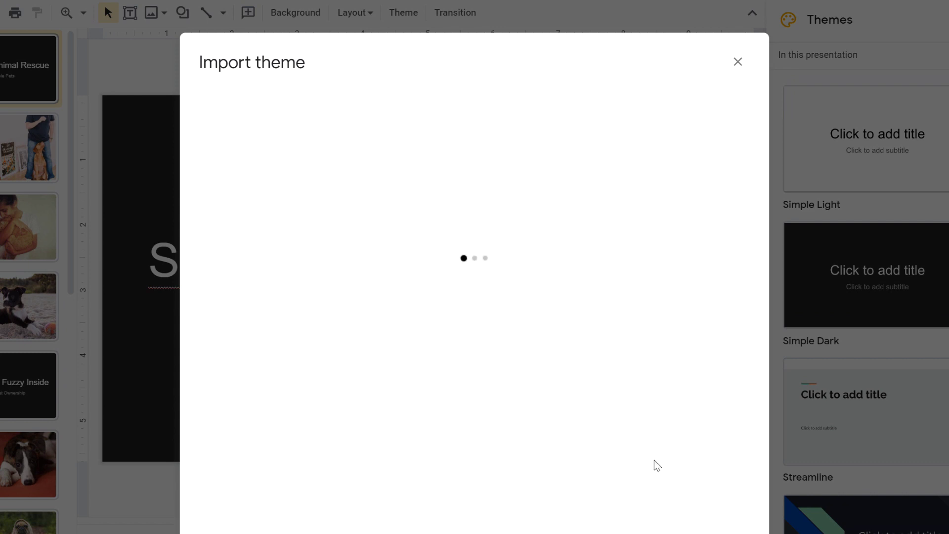